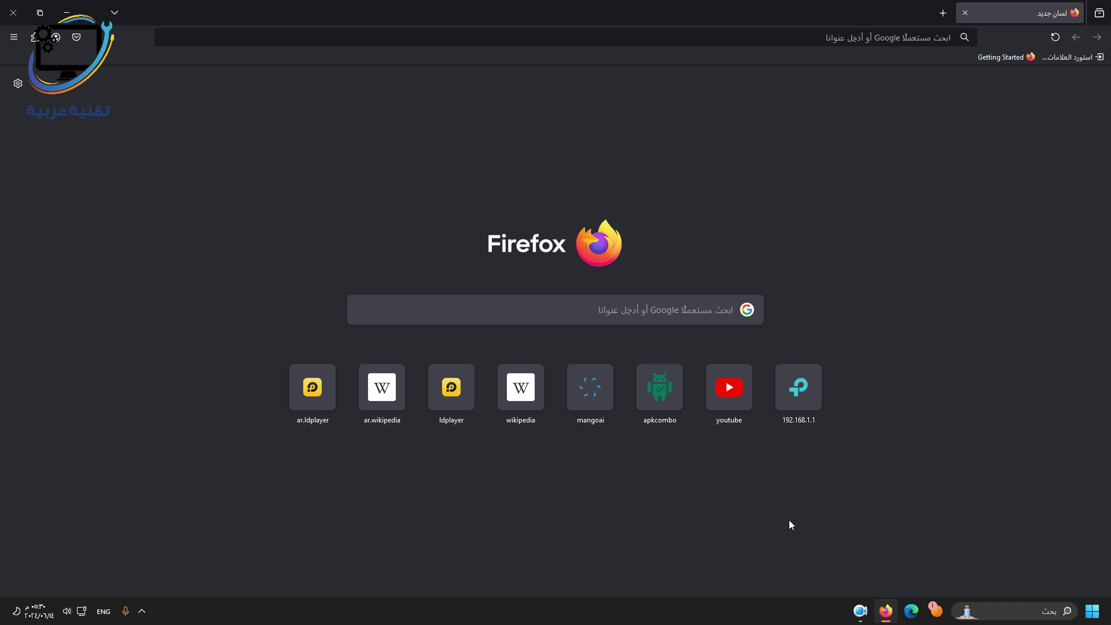
Step: Open the router's page at 192.168.1.1 and log in as admin with the account password
left_click(787, 403)
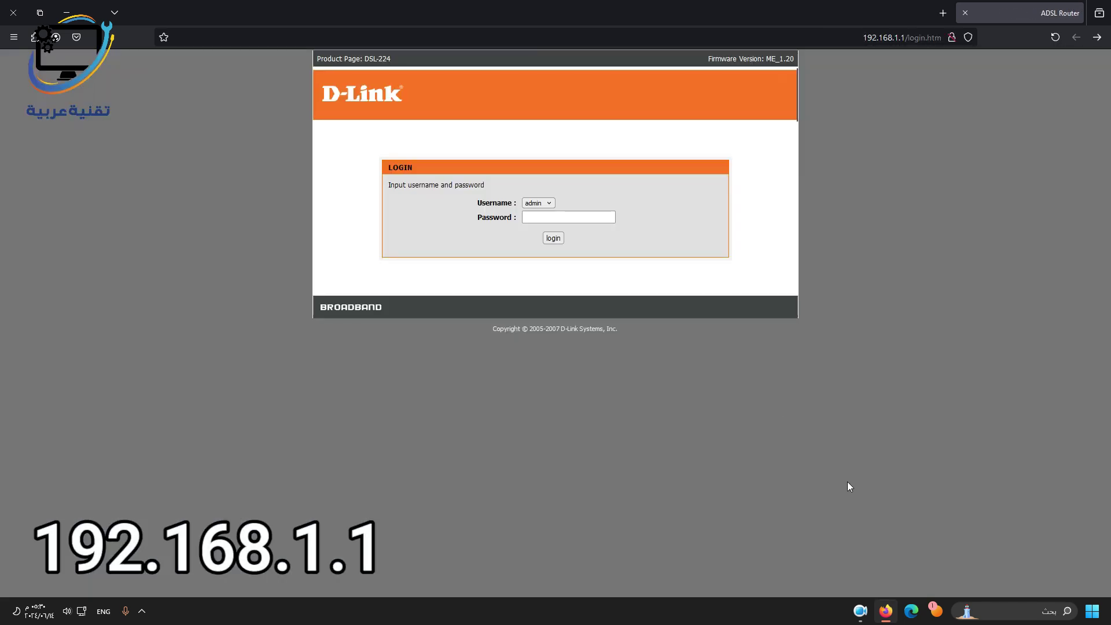
left_click(555, 216)
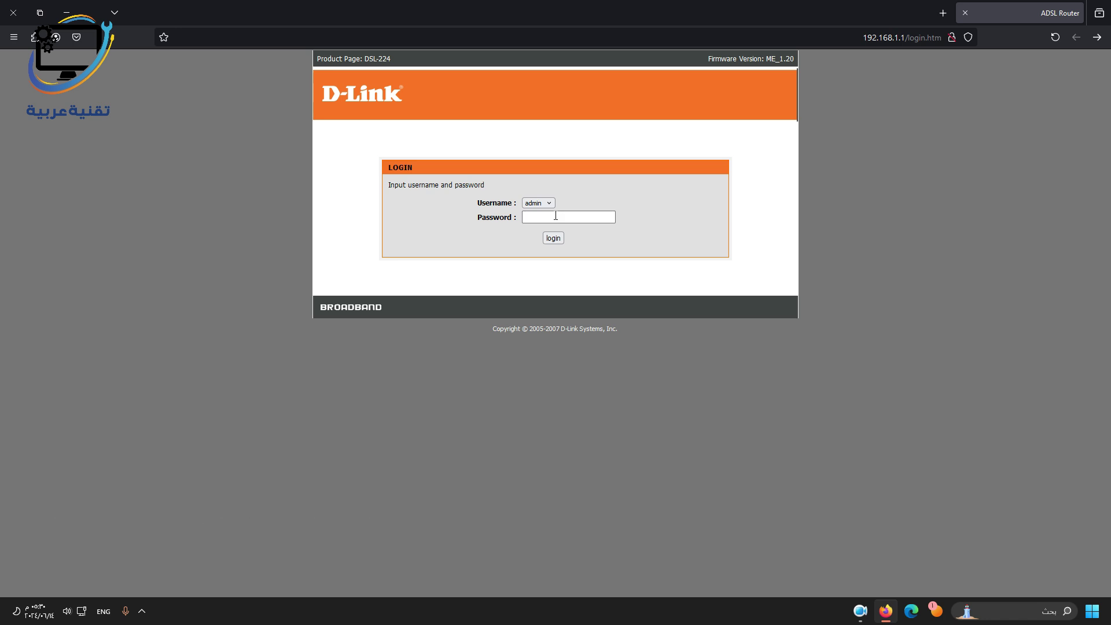
left_click(555, 216)
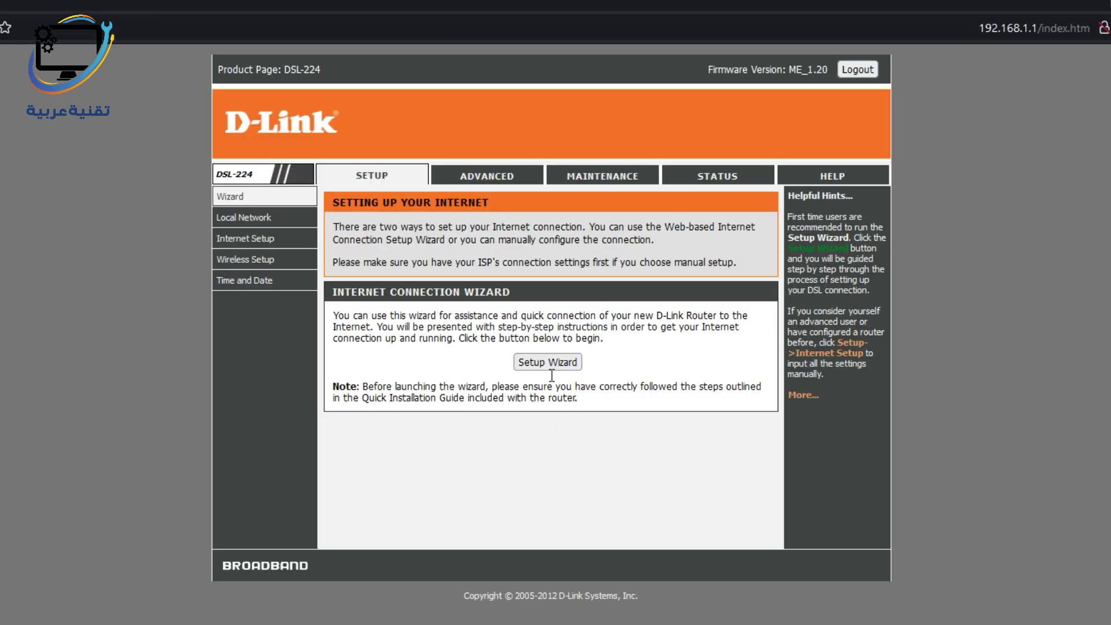
Step: Open the Channel Config page of the internet setup and review its settings and the current WAN table
mouse_move(236, 243)
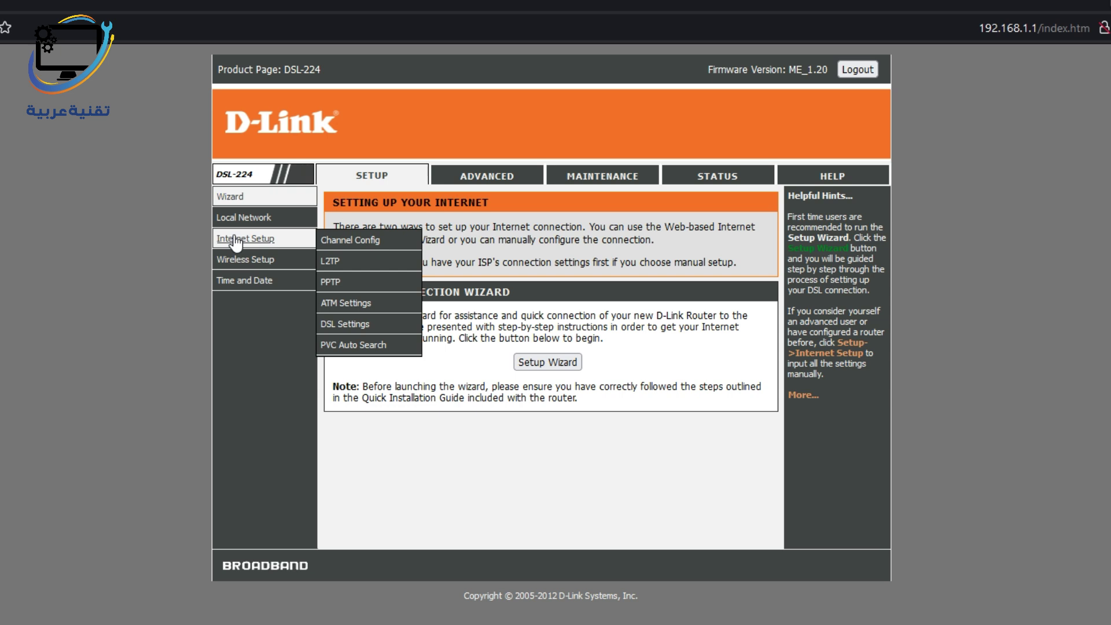
left_click(328, 245)
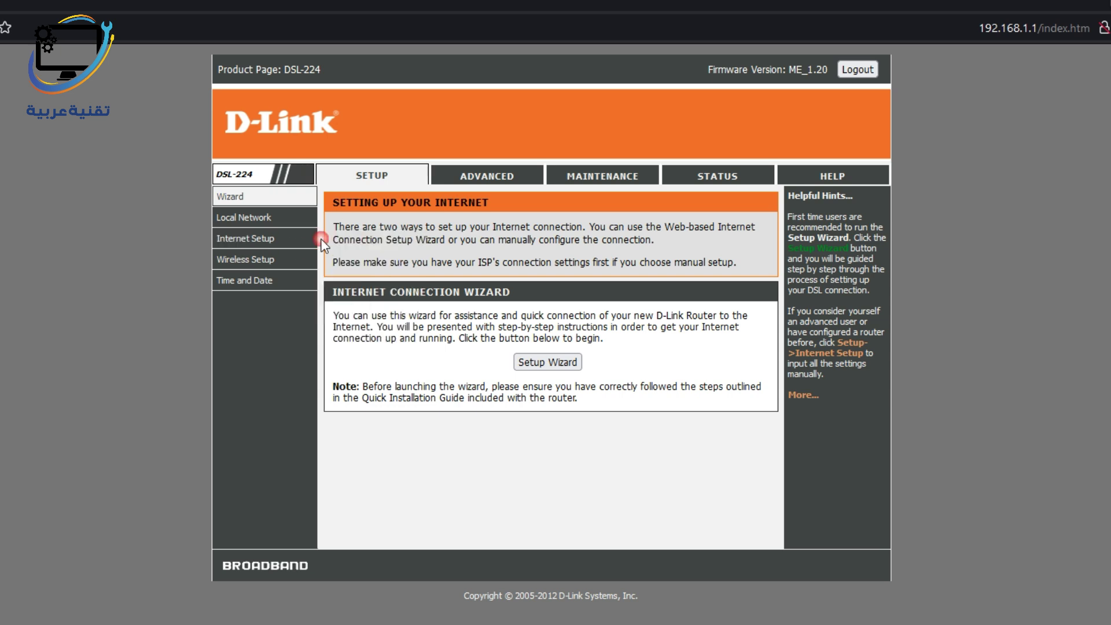
scroll(337, 338, "down", 2)
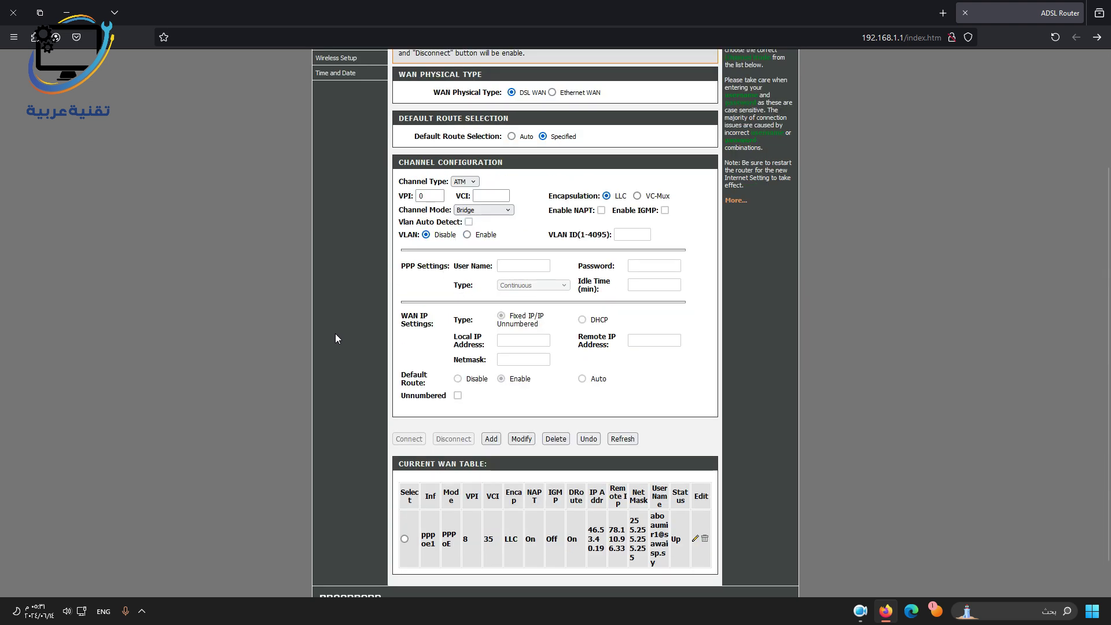
scroll(335, 338, "down", 1)
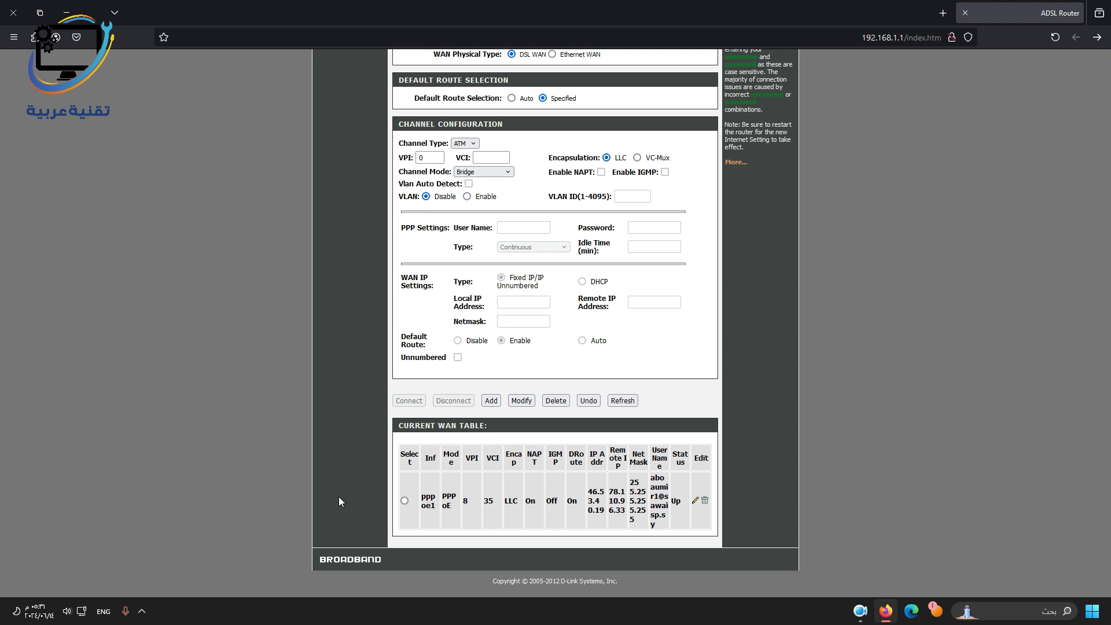
scroll(339, 501, "up", 3)
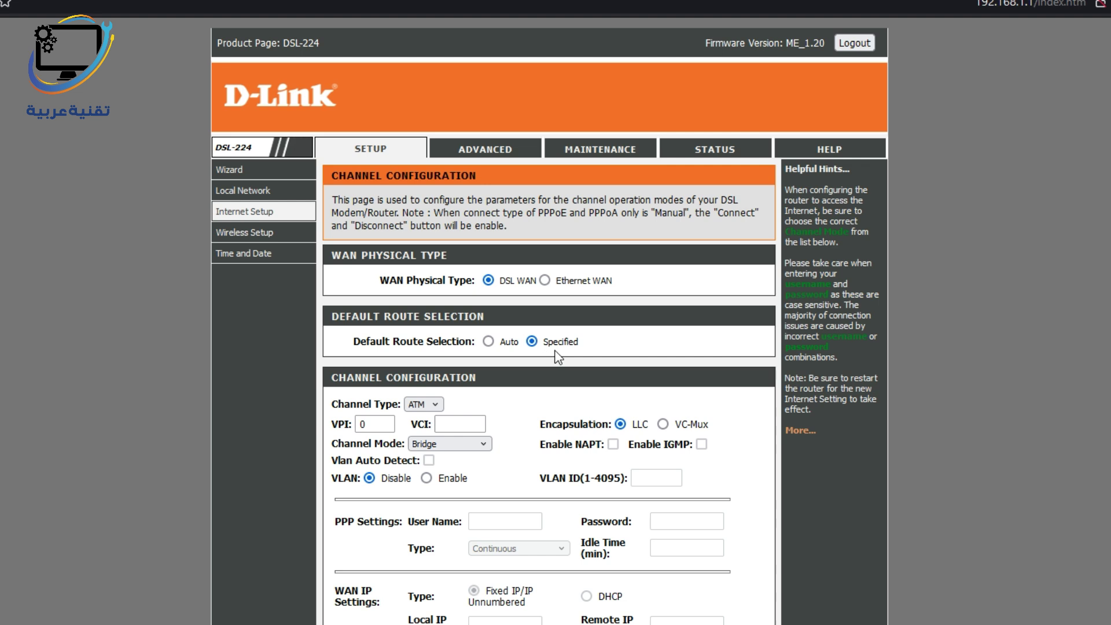
Step: Set the new channel's VPI to 0 and VCI to 32, with PPPoE as the channel mode
left_click(388, 425)
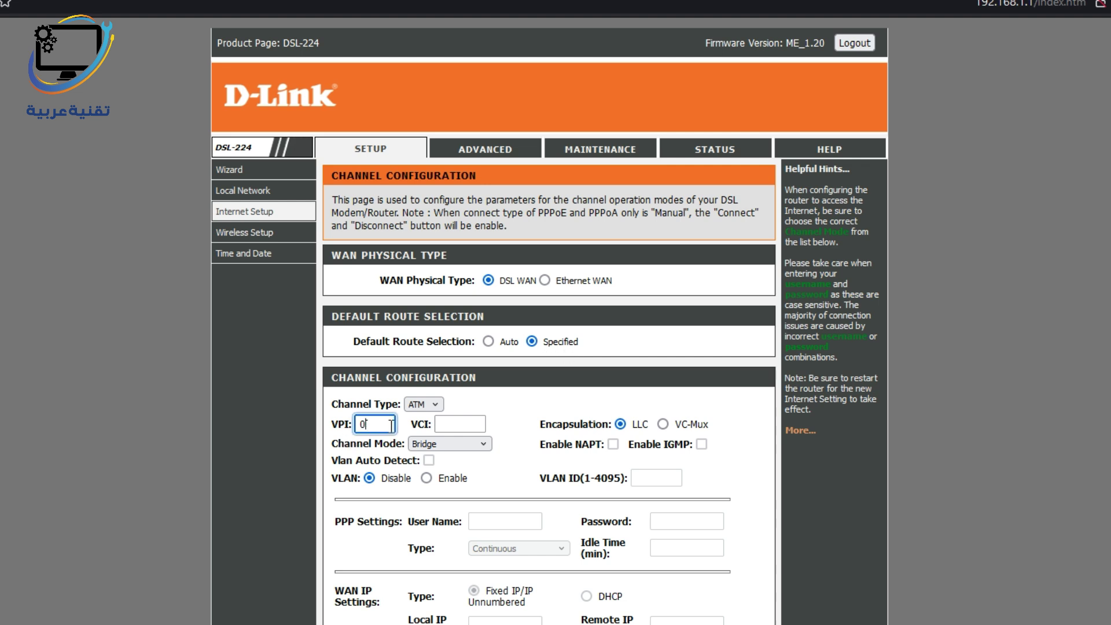
left_click(453, 424)
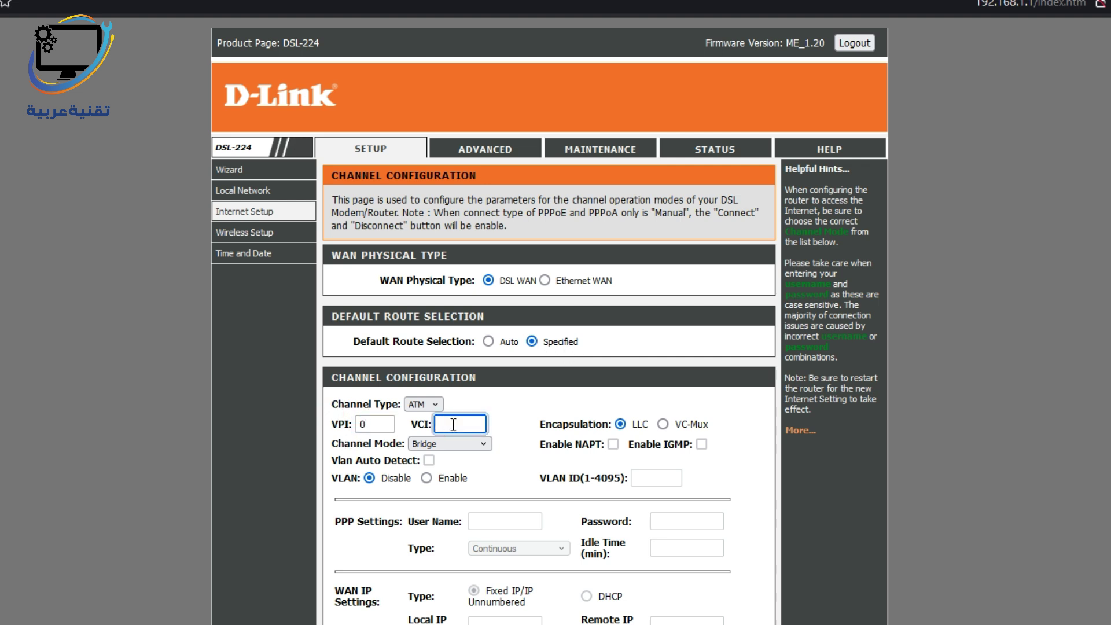
type("32")
left_click(356, 460)
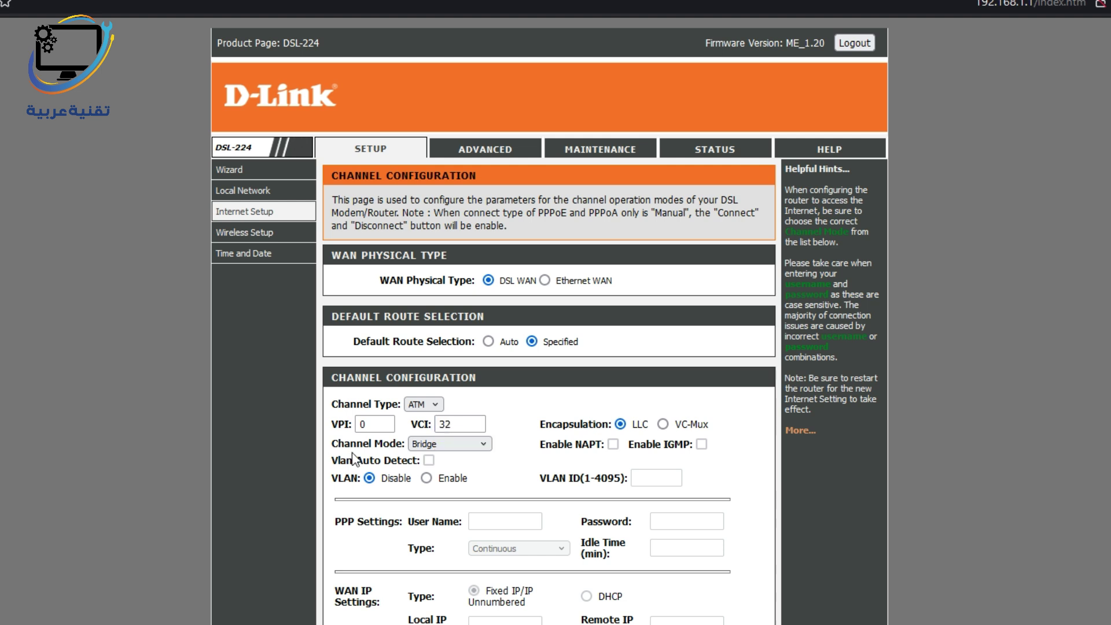
left_click(441, 447)
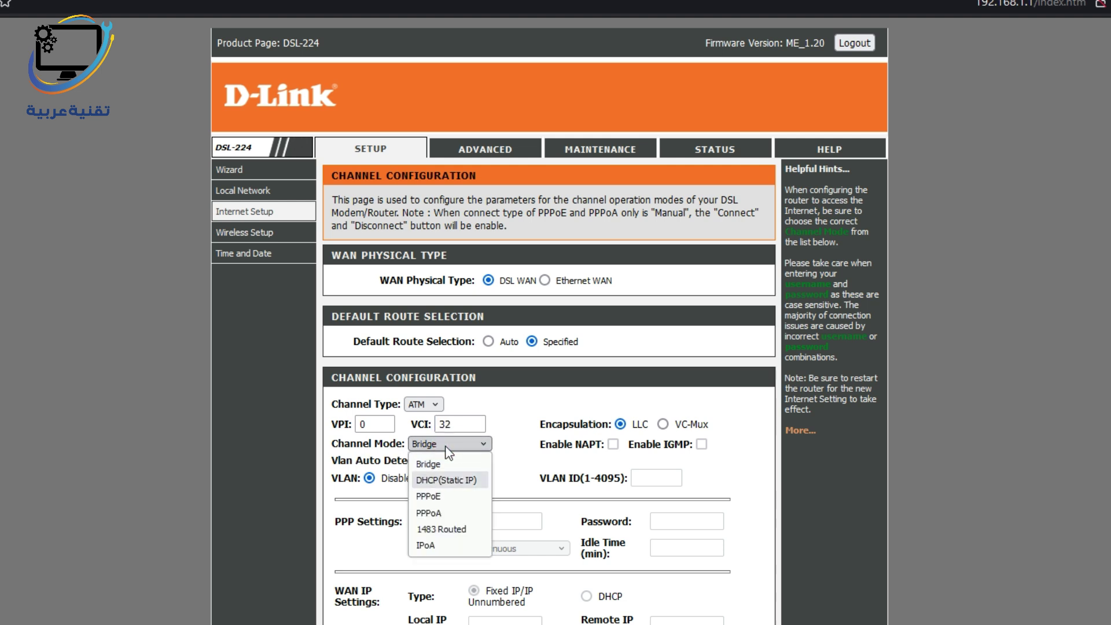
left_click(446, 498)
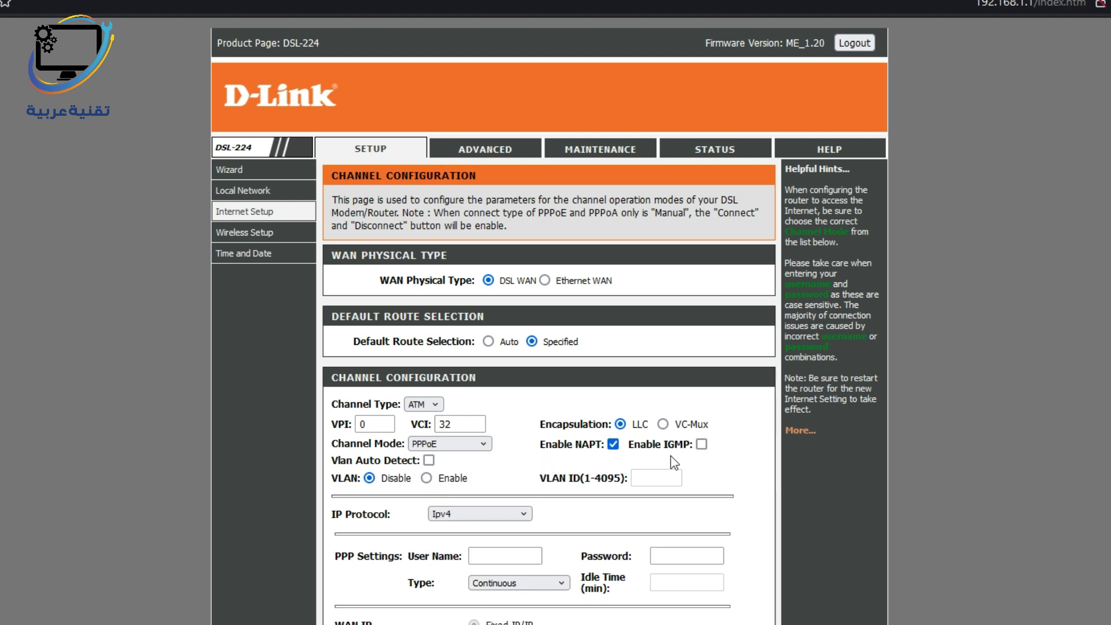
Step: Enable IGMP, keep LLC encapsulation, and fill in the PPP user name and password
left_click(701, 445)
left_click_drag(629, 426, 653, 425)
scroll(752, 461, "down", 2)
left_click(485, 456)
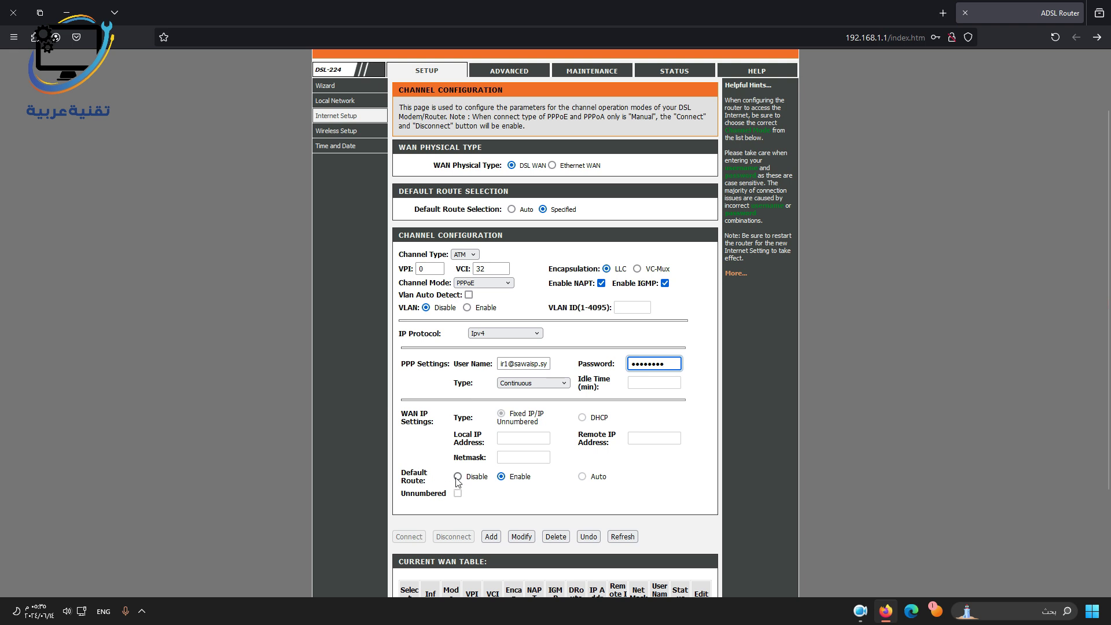
Step: Disable the default route for the new PPPoE channel and add it to the WAN table
left_click(458, 477)
scroll(457, 480, "down", 3)
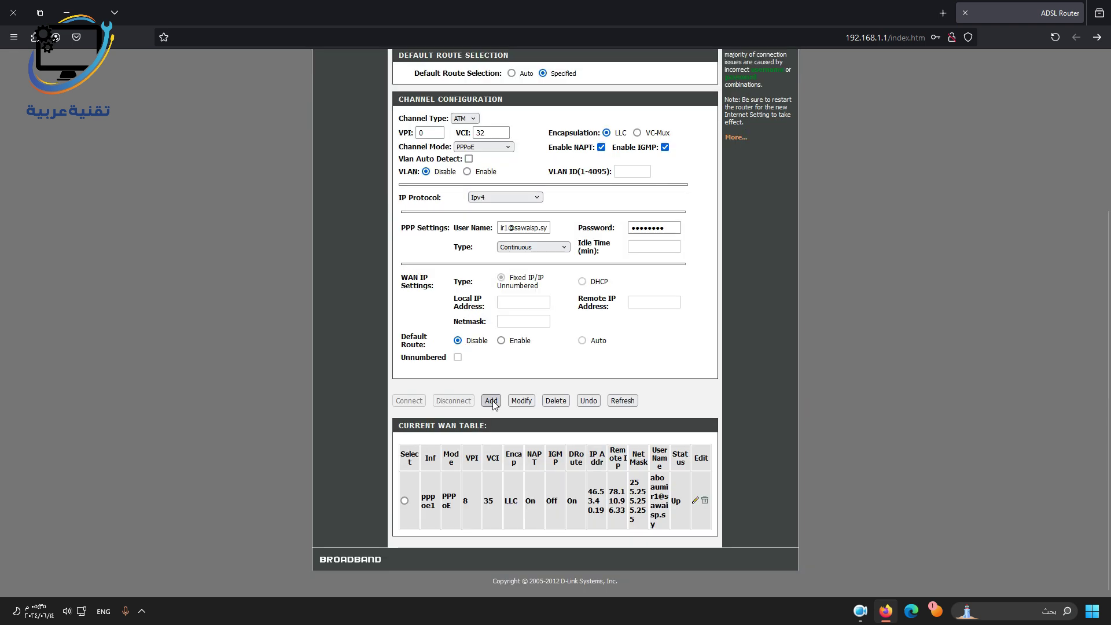
left_click(491, 400)
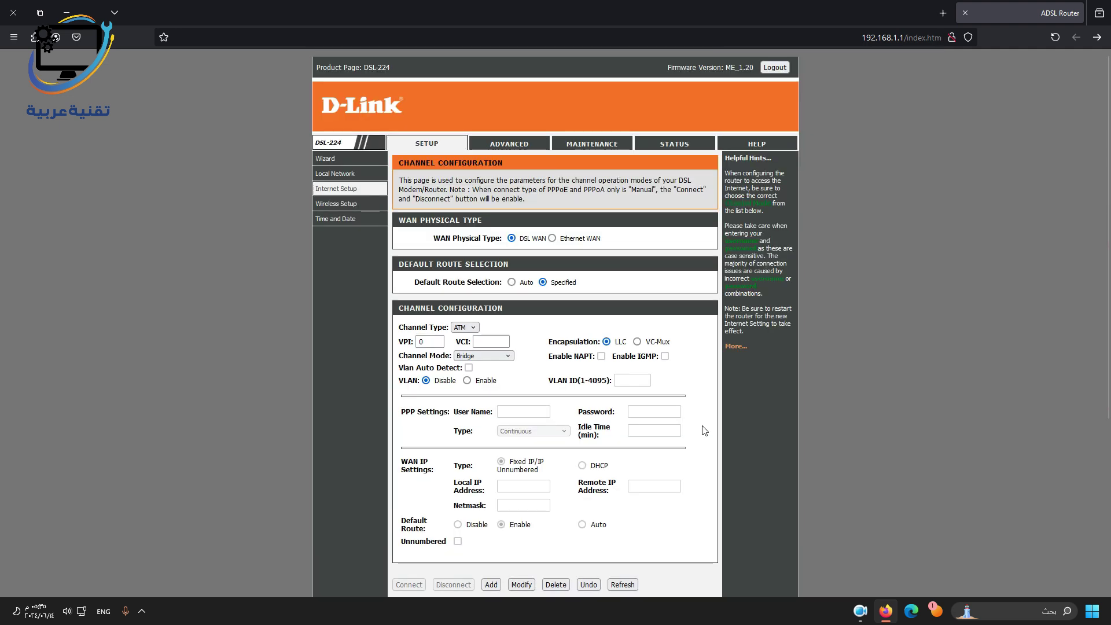
Step: Edit the 0/32 PPPoE interface to use Bridged Ethernet (Transparent Bridging) and apply the changes
scroll(702, 425, "down", 5)
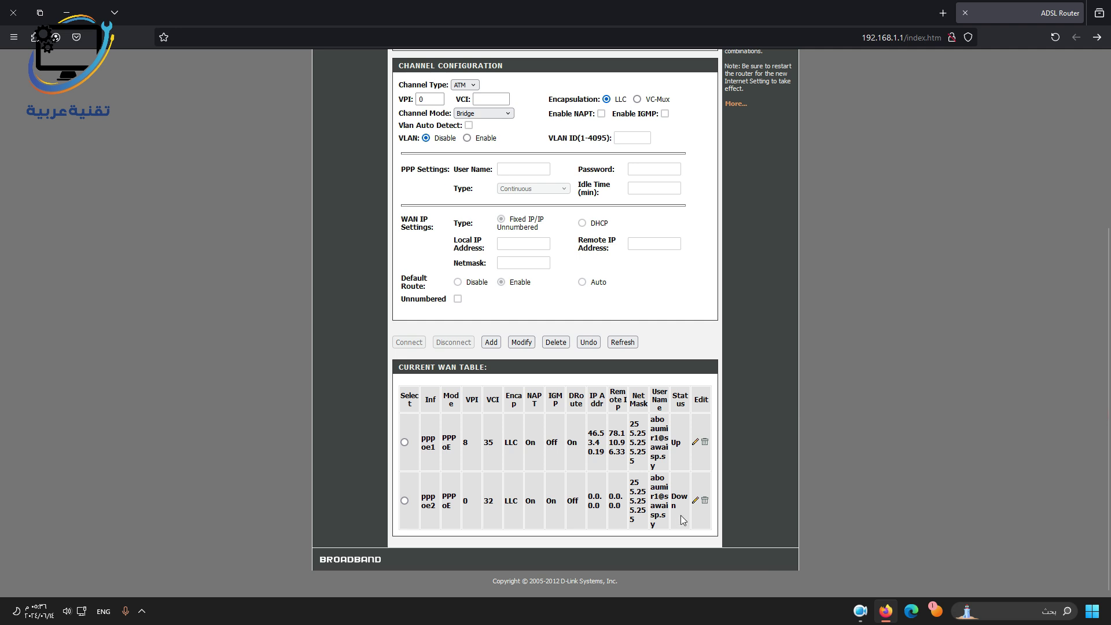
left_click(695, 501)
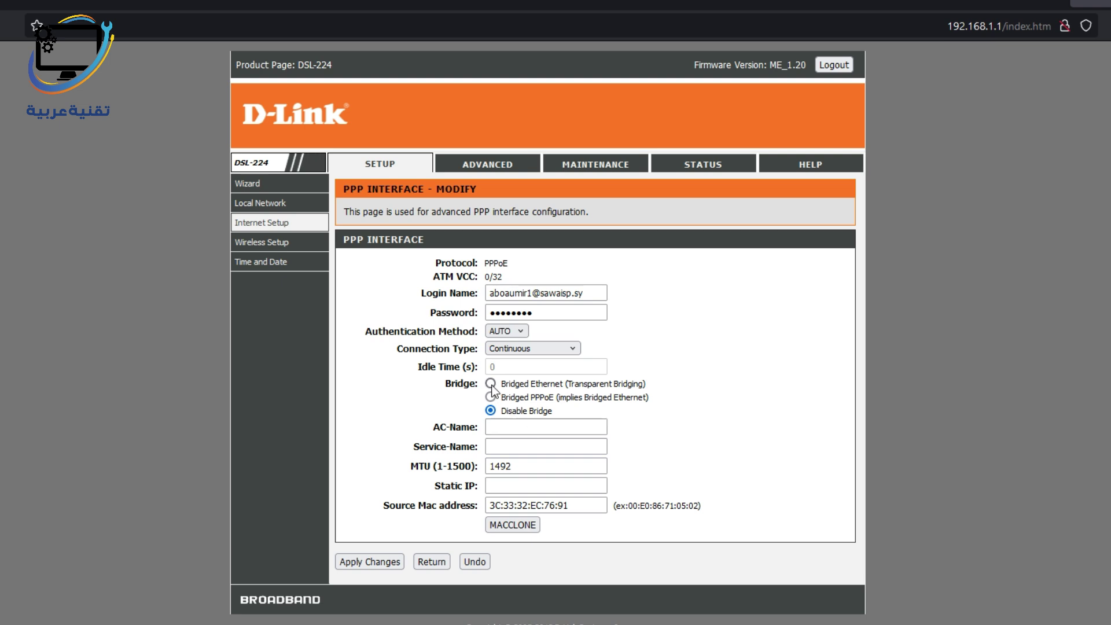
left_click(491, 384)
left_click(381, 564)
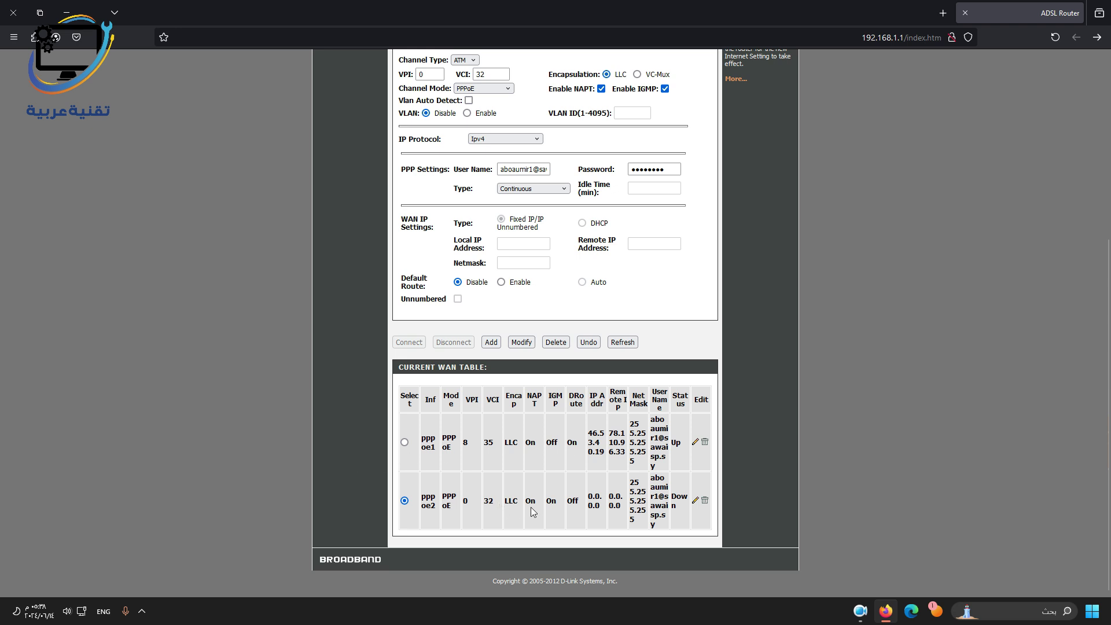
Step: Add a static route to destination 10.237.239.0 with subnet mask 255.255.255.0 on interface pppoe2
scroll(517, 466, "up", 5)
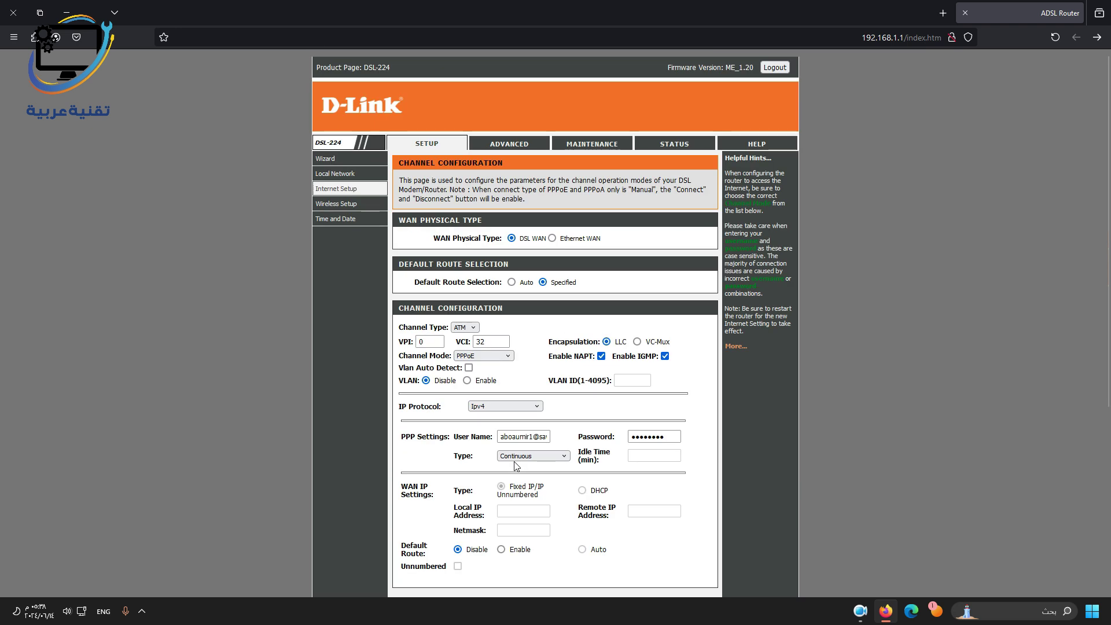
left_click(503, 148)
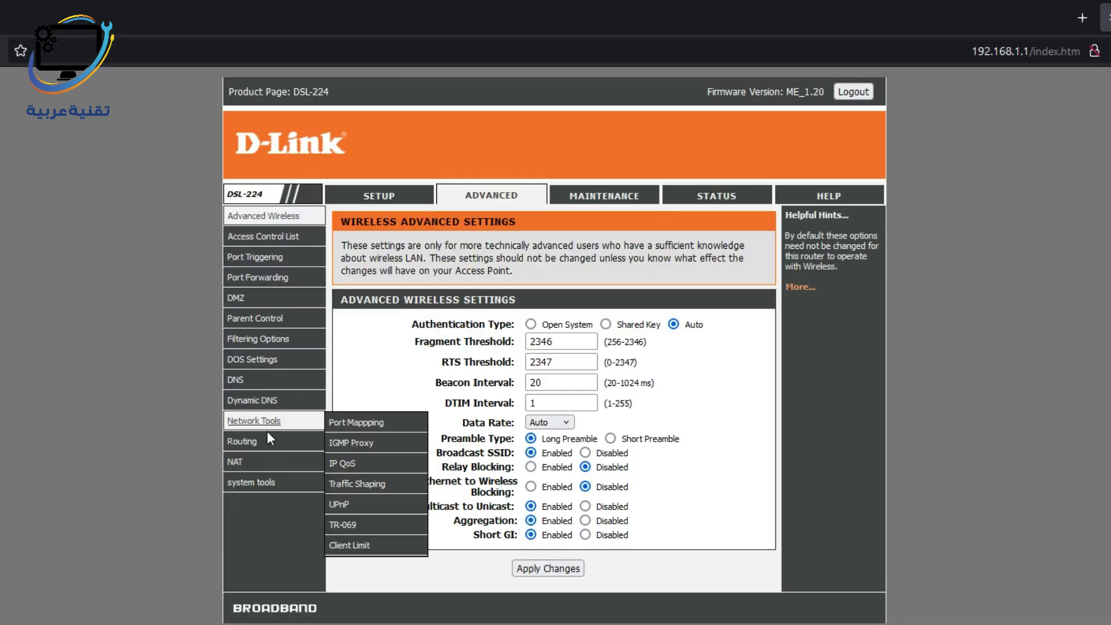
mouse_move(266, 446)
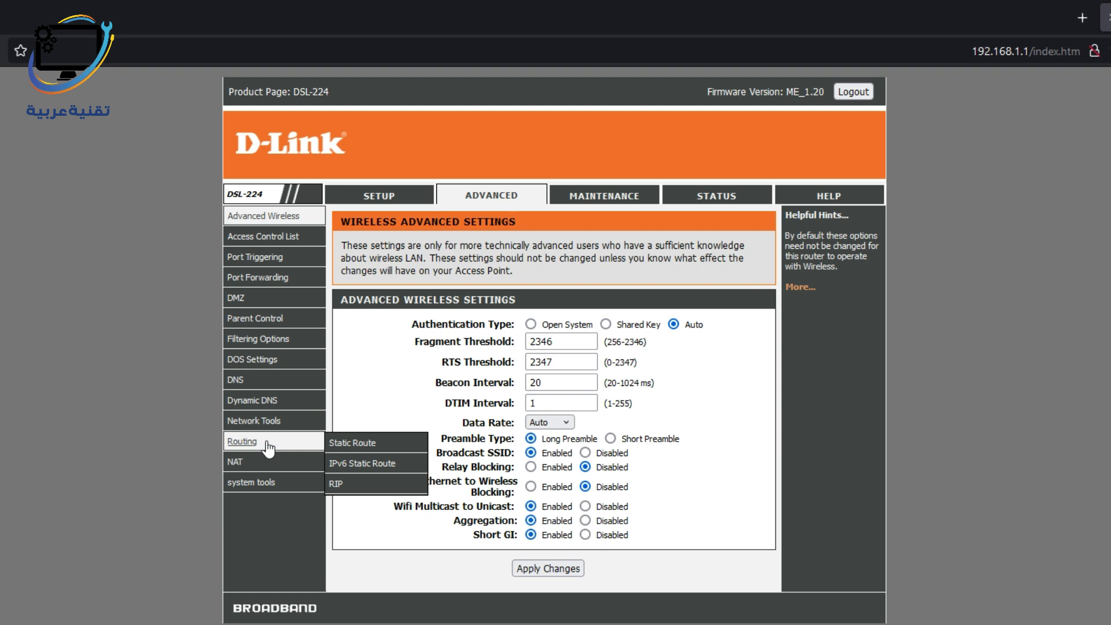
left_click(386, 449)
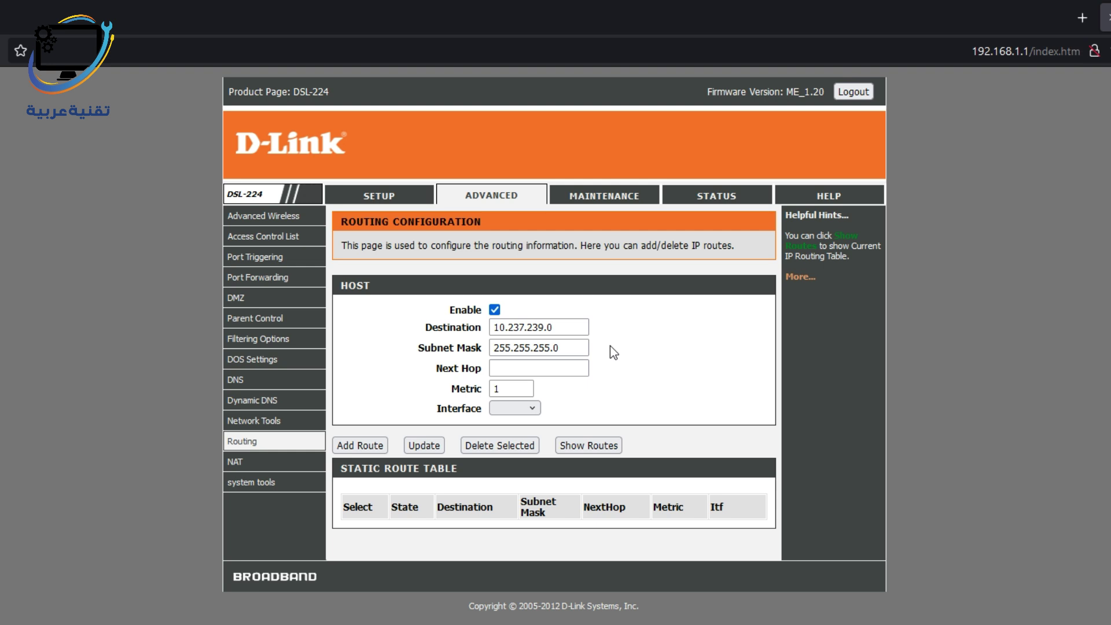
left_click(537, 409)
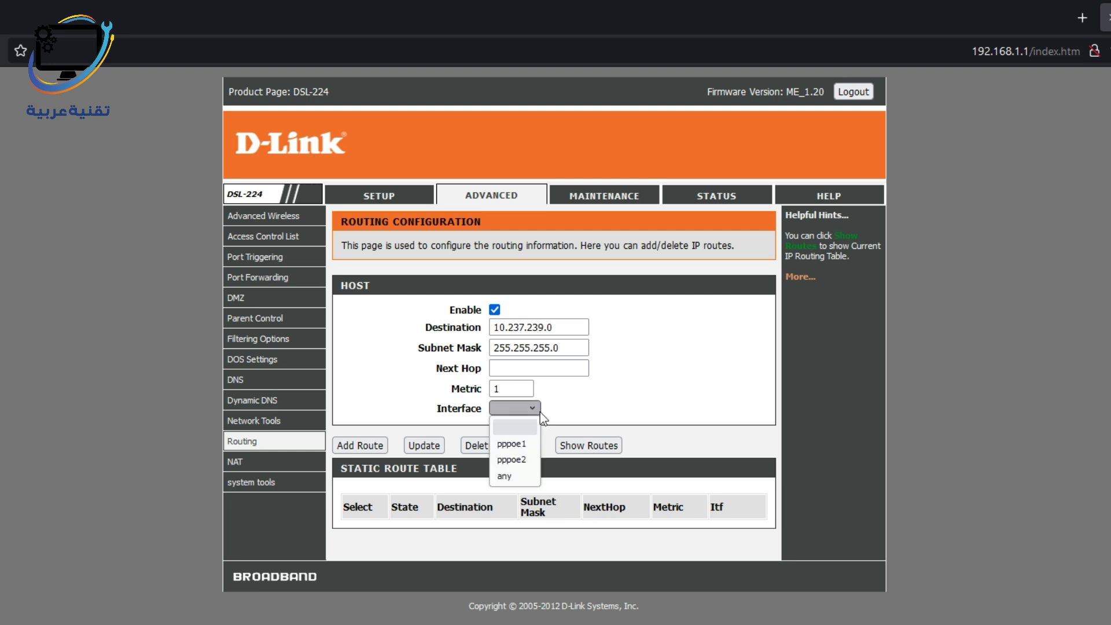
left_click(509, 463)
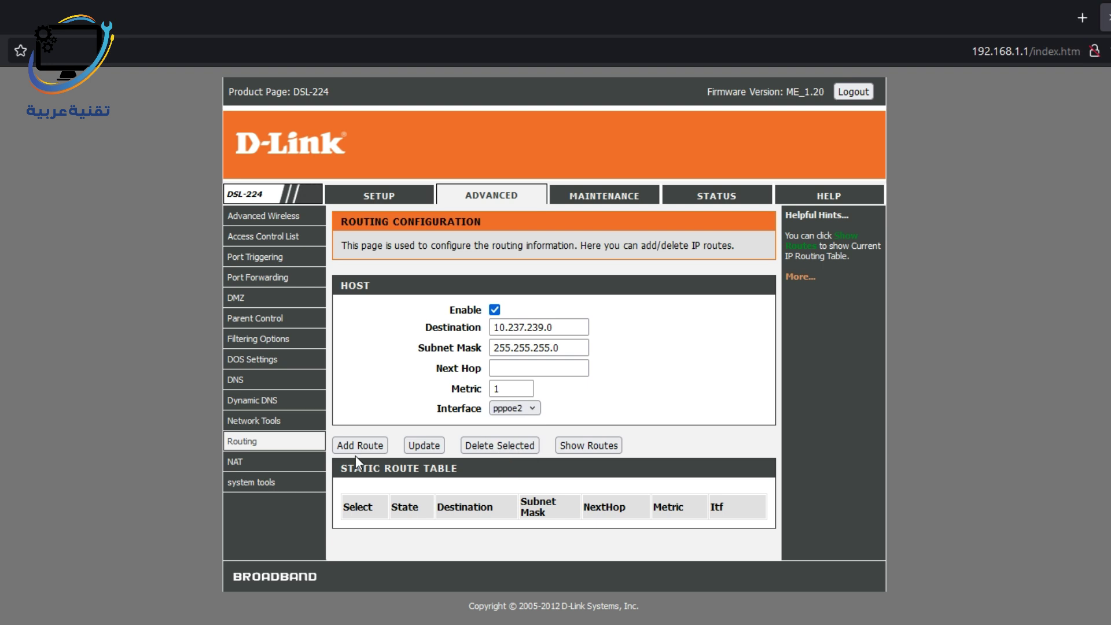
left_click(358, 446)
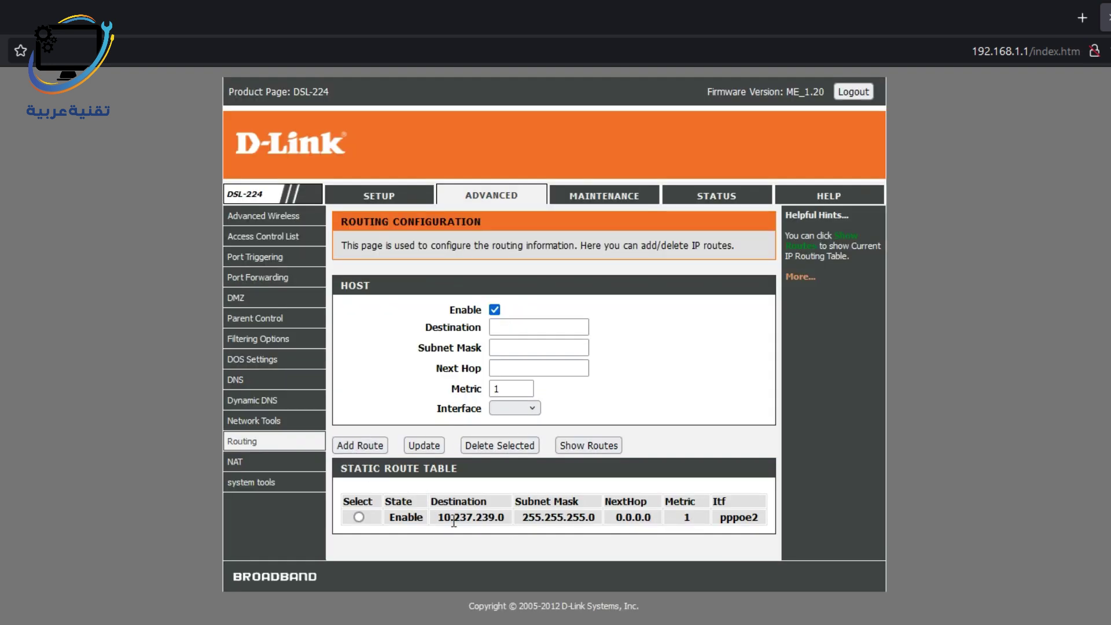
Step: Return to the channel configuration and check the status and default route settings of both PPPoE connections
left_click(391, 199)
mouse_move(248, 264)
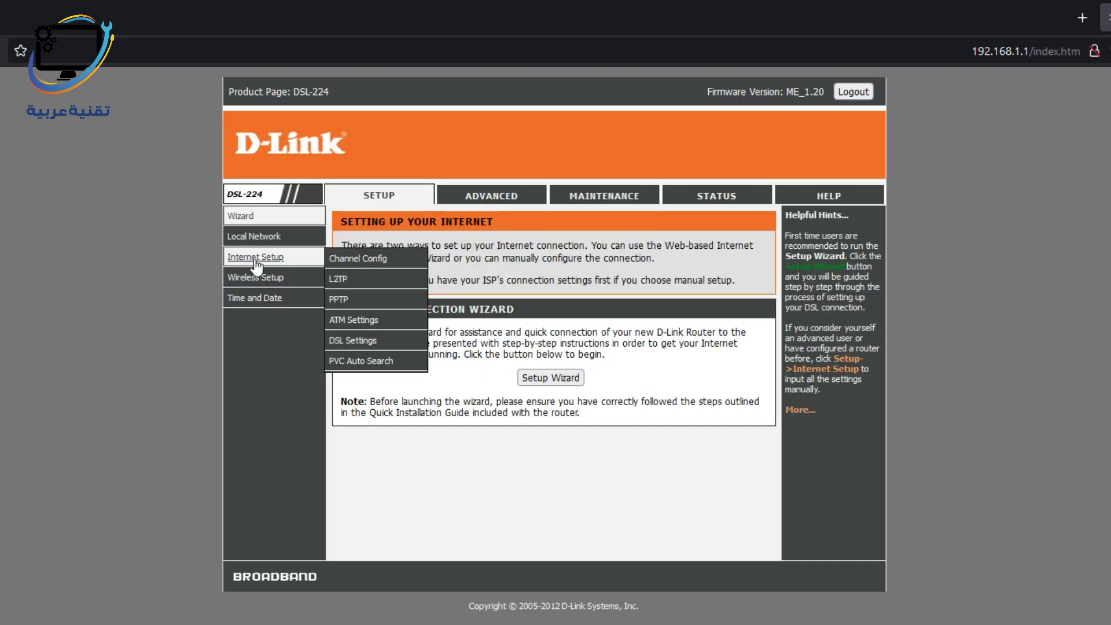
left_click(352, 260)
scroll(324, 284, "down", 1)
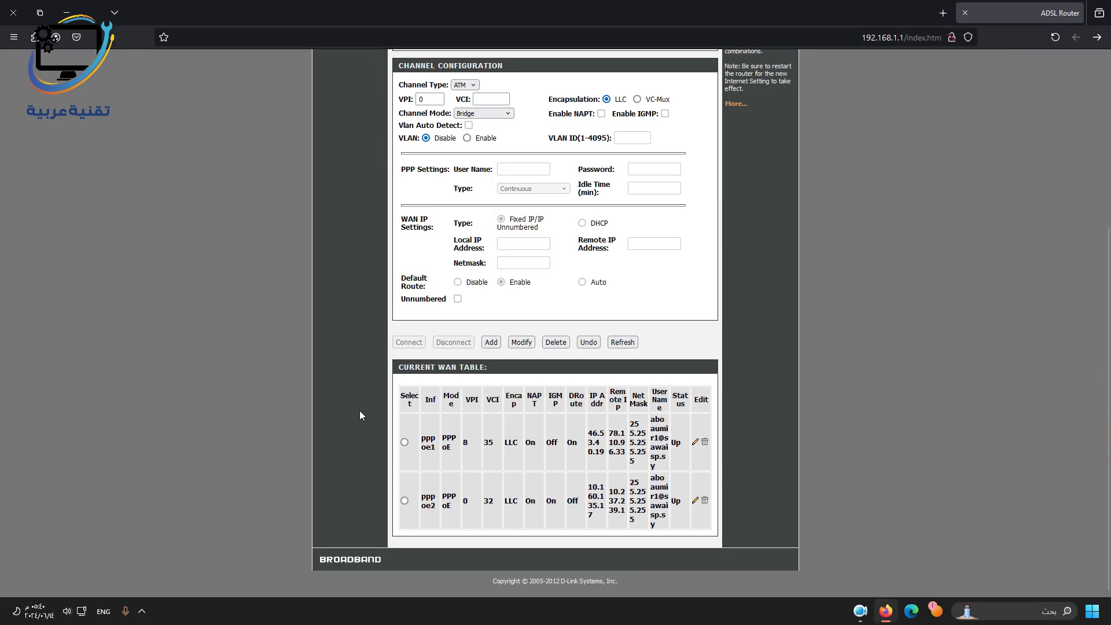
left_click(405, 445)
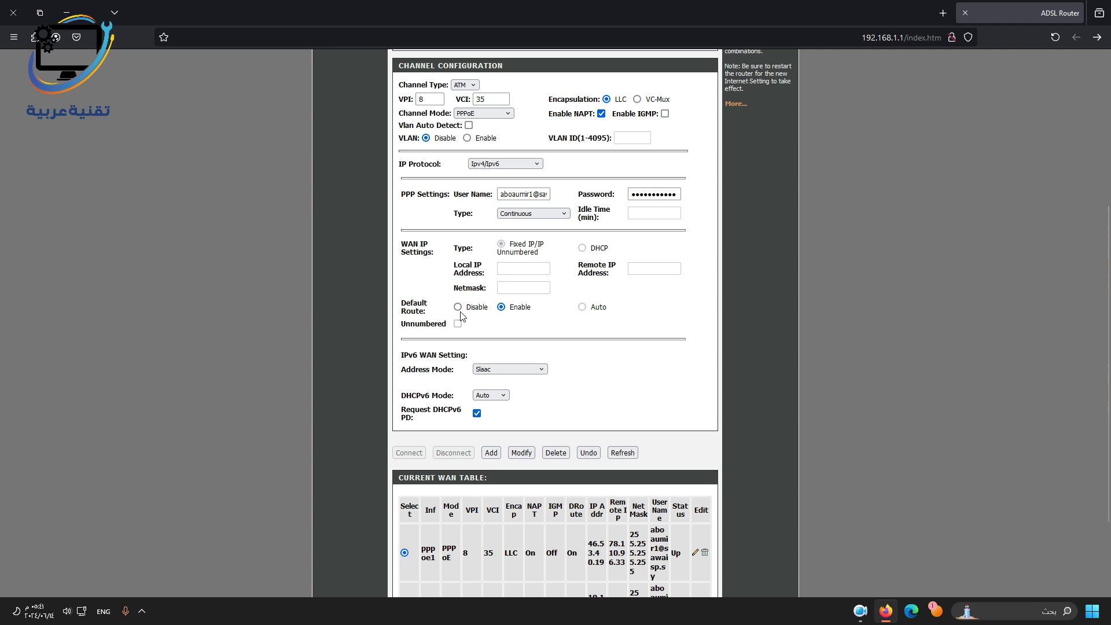
scroll(463, 324, "down", 2)
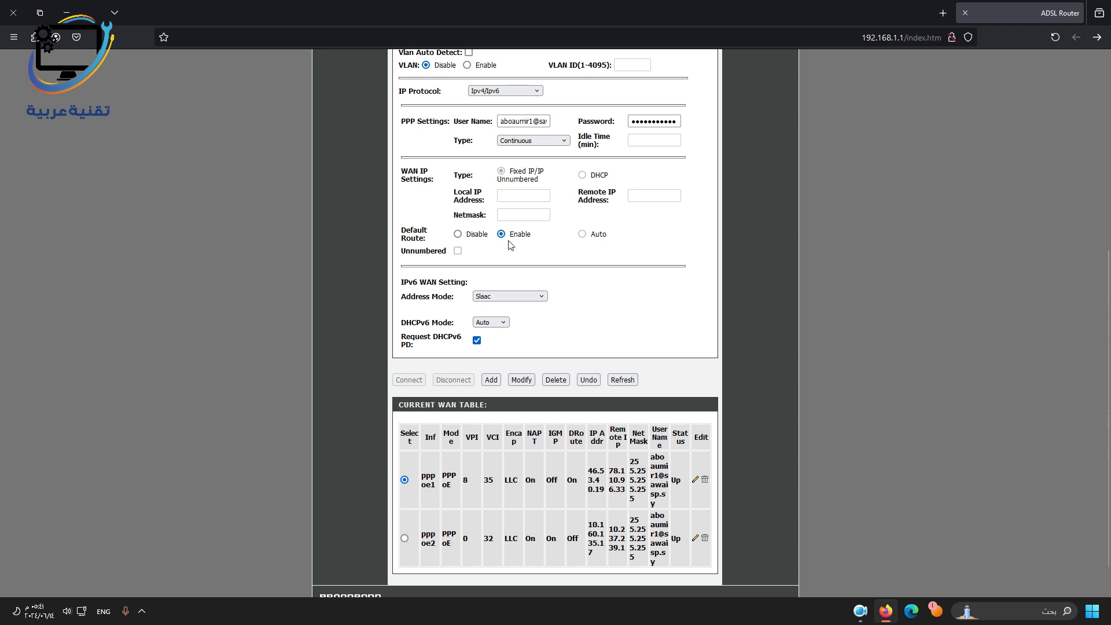
left_click(404, 539)
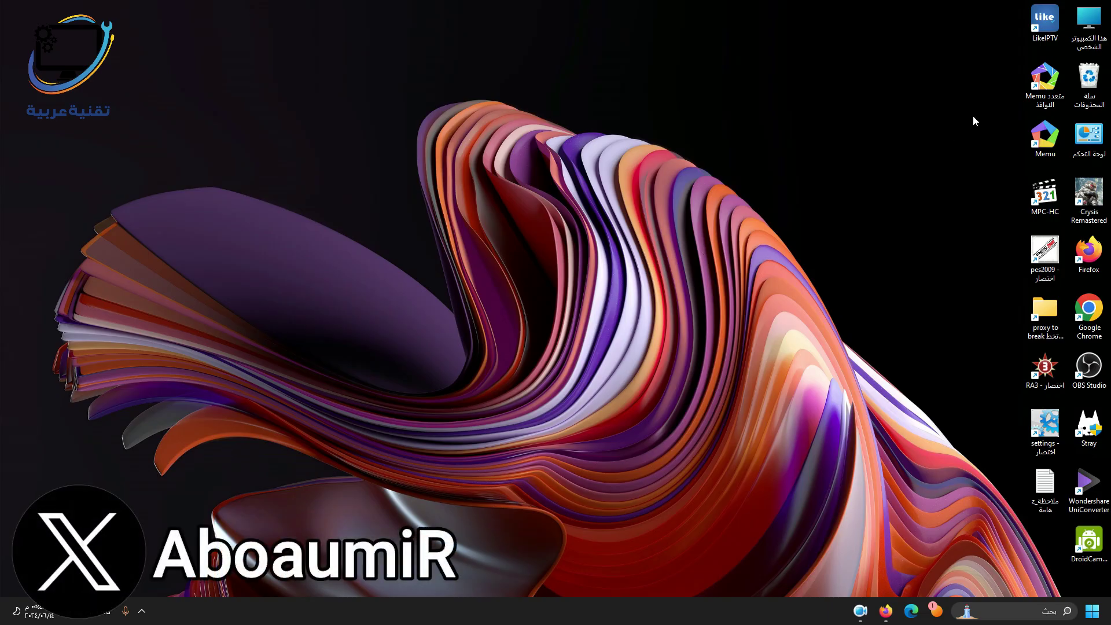
Step: Switch to LikeIPTV, open its TV channels to test playback, check the system volume, and return to the home screen
double_click(1044, 20)
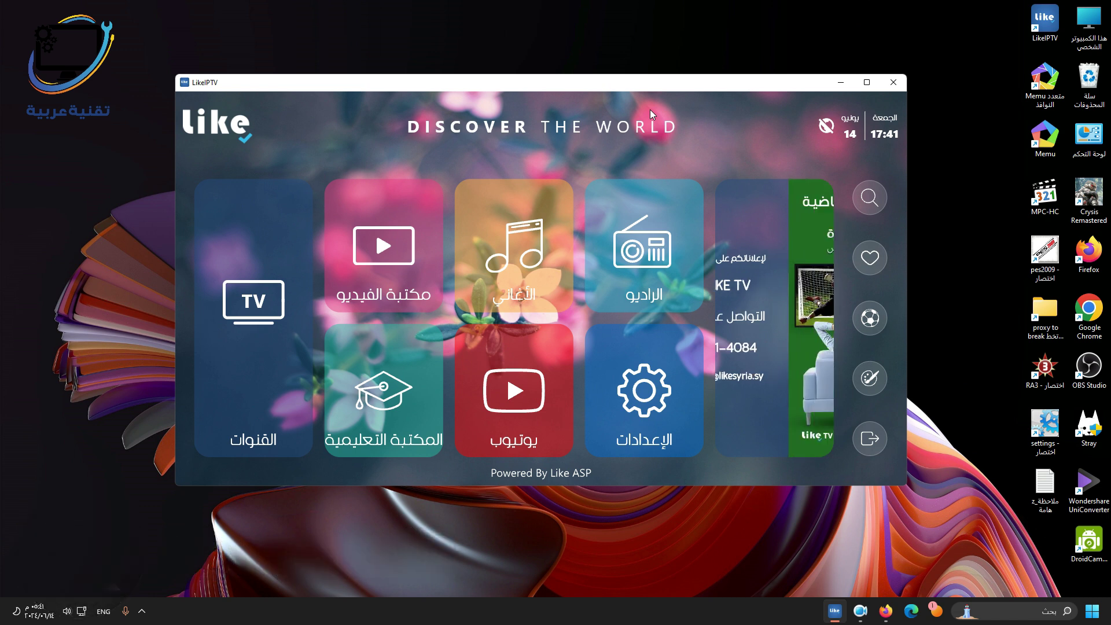
left_click(238, 305)
left_click(73, 611)
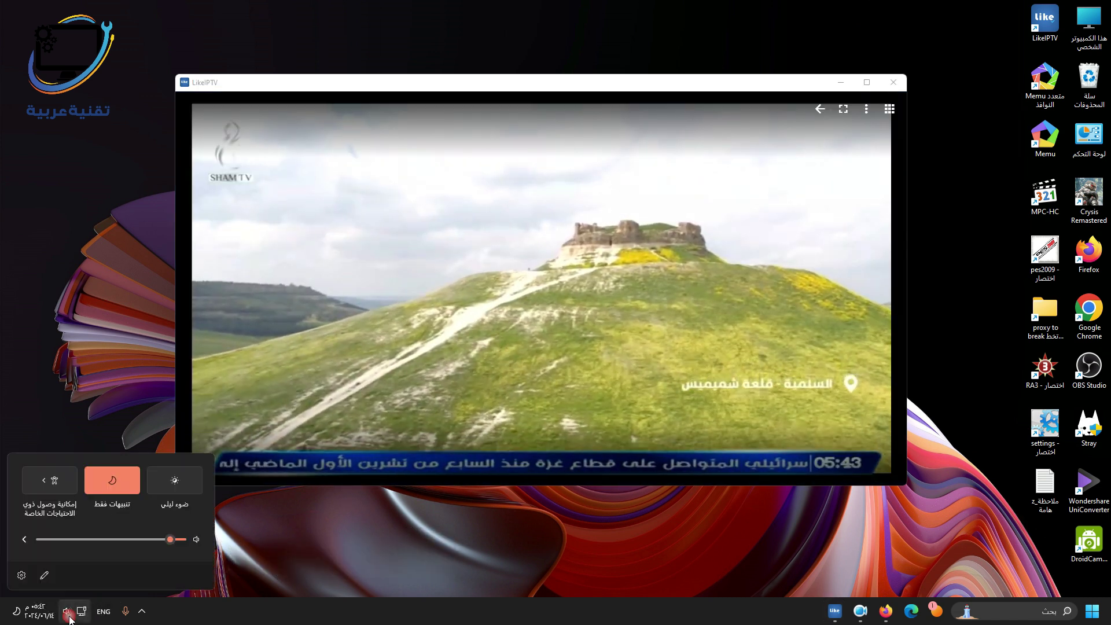
left_click(584, 210)
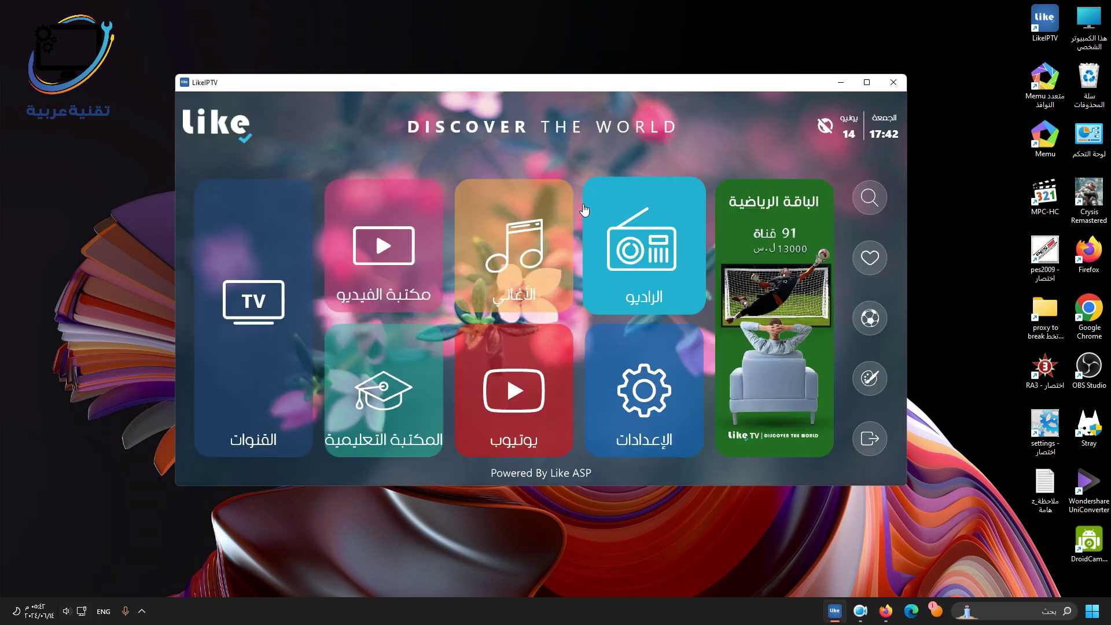